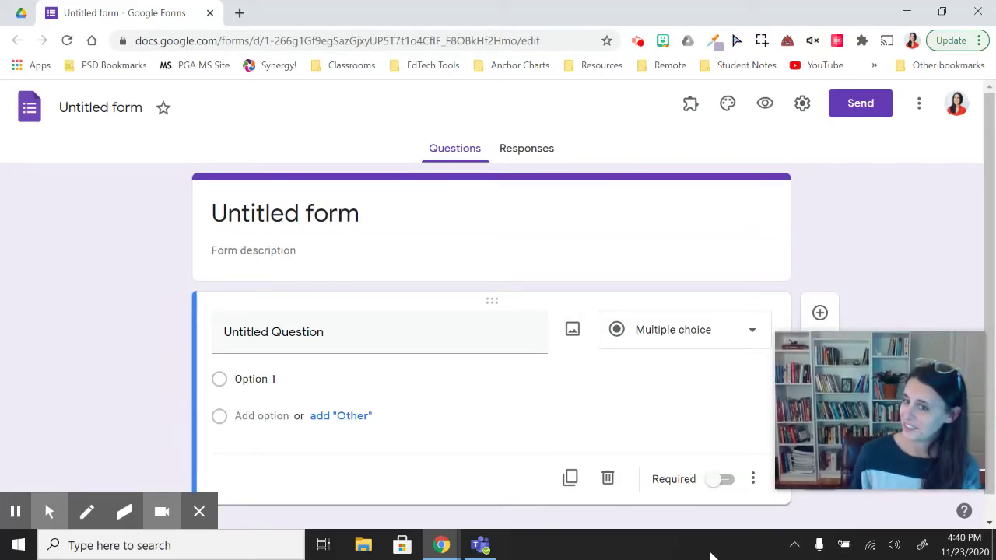
- Open the form's theme options
{"action": "left_click", "coordinate": [199, 512]}
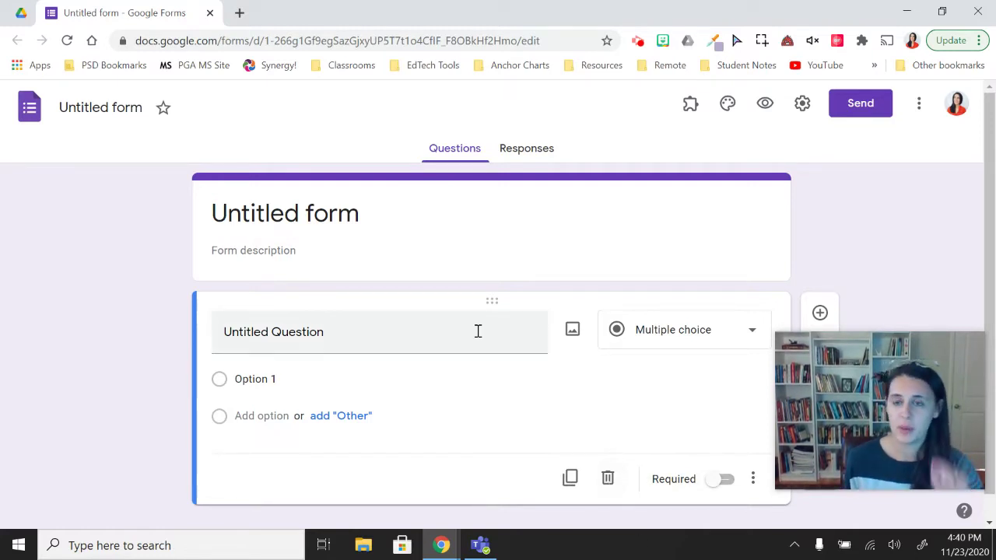
{"action": "left_click", "coordinate": [730, 109]}
{"action": "left_click_drag", "start_coordinate": [909, 384], "coordinate": [642, 319]}
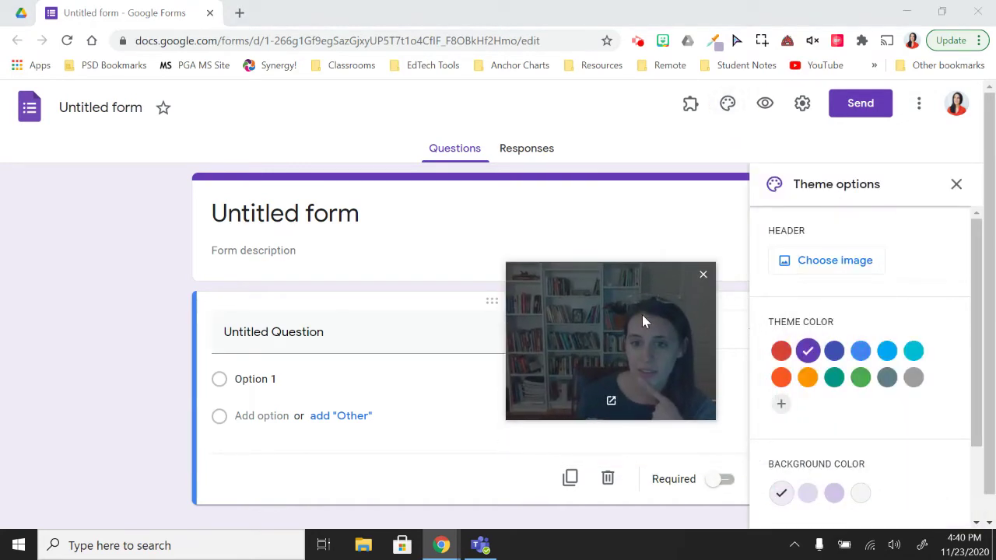
- Try the red, blue, green, blue-gray, orange and purple theme colors on the form
{"action": "left_click", "coordinate": [781, 351]}
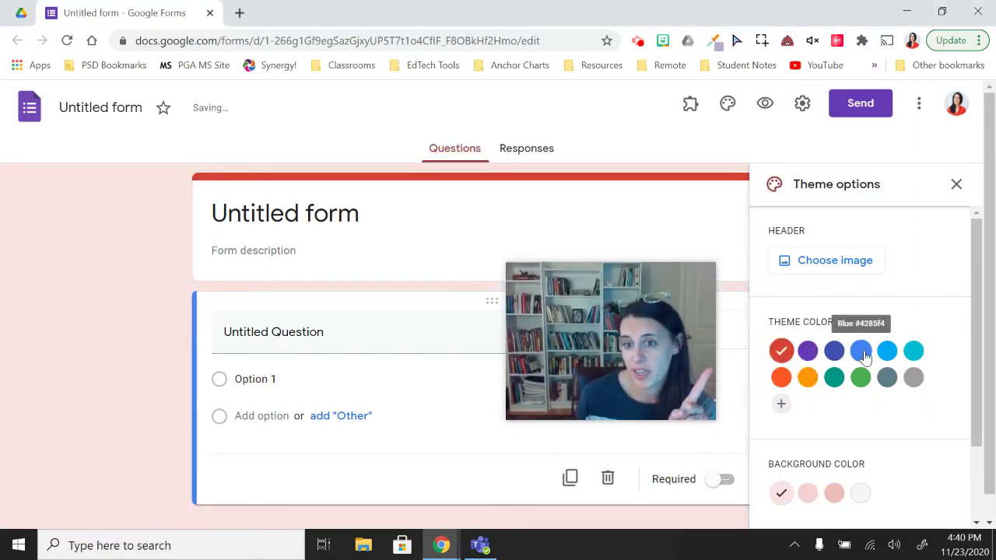
{"action": "left_click", "coordinate": [862, 352]}
{"action": "left_click", "coordinate": [861, 379]}
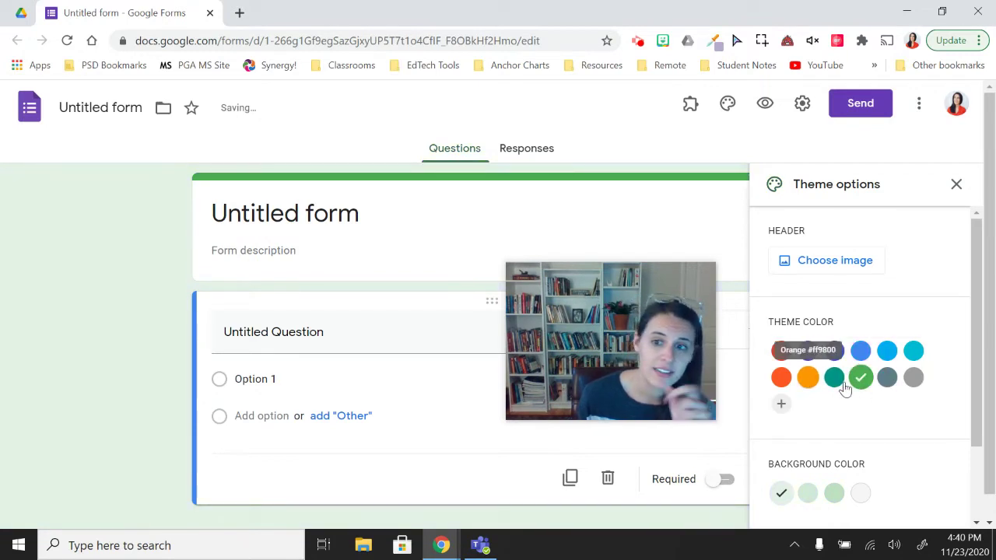
{"action": "left_click", "coordinate": [888, 379]}
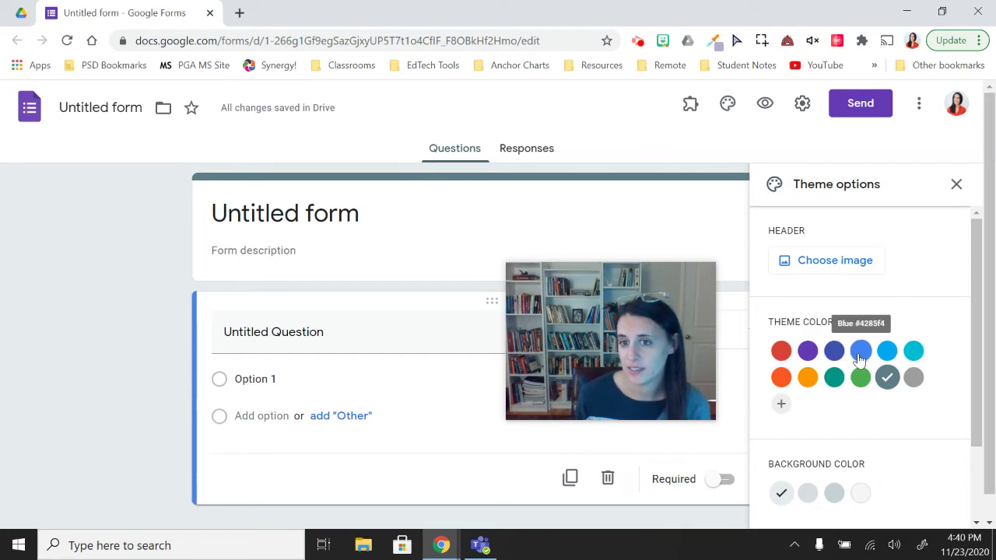
{"action": "left_click", "coordinate": [781, 379]}
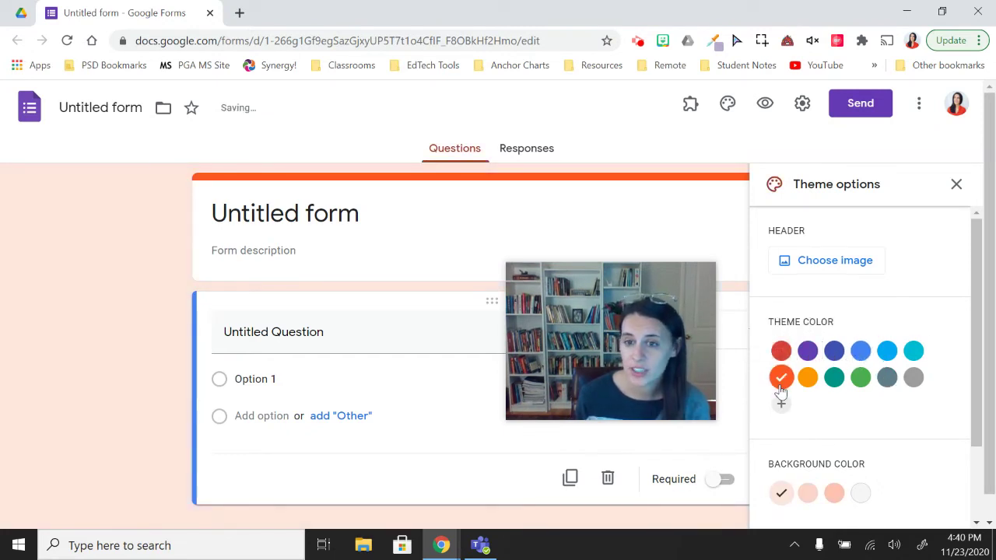
{"action": "left_click", "coordinate": [860, 352]}
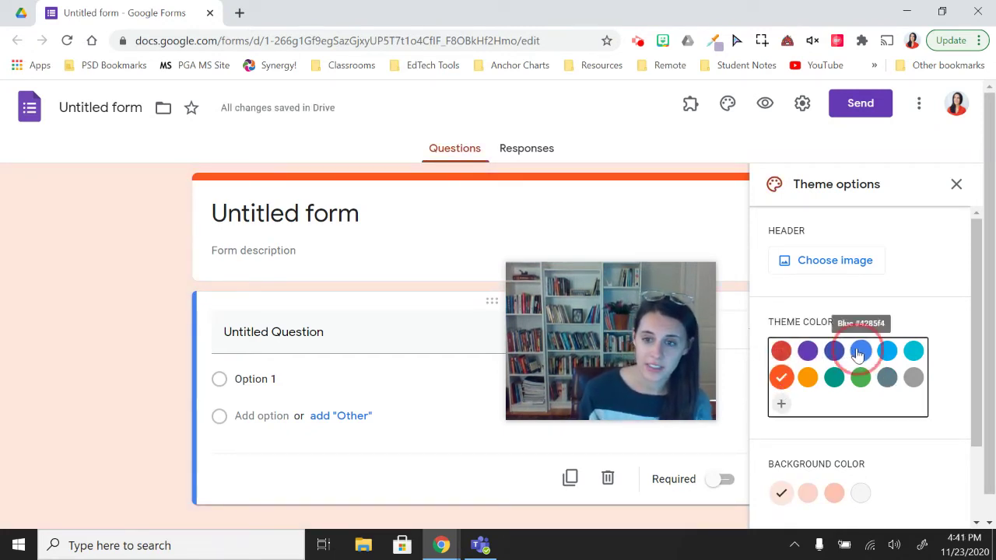
{"action": "left_click", "coordinate": [807, 352]}
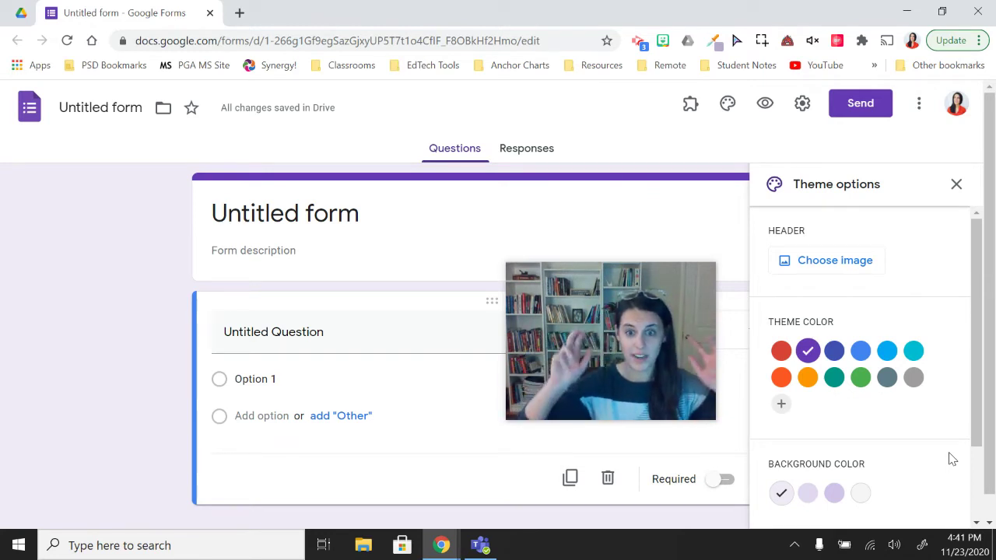
- Look through the remaining theme options and set the form's theme color to green
{"action": "scroll", "coordinate": [905, 425], "scroll_direction": "down", "scroll_amount": 2}
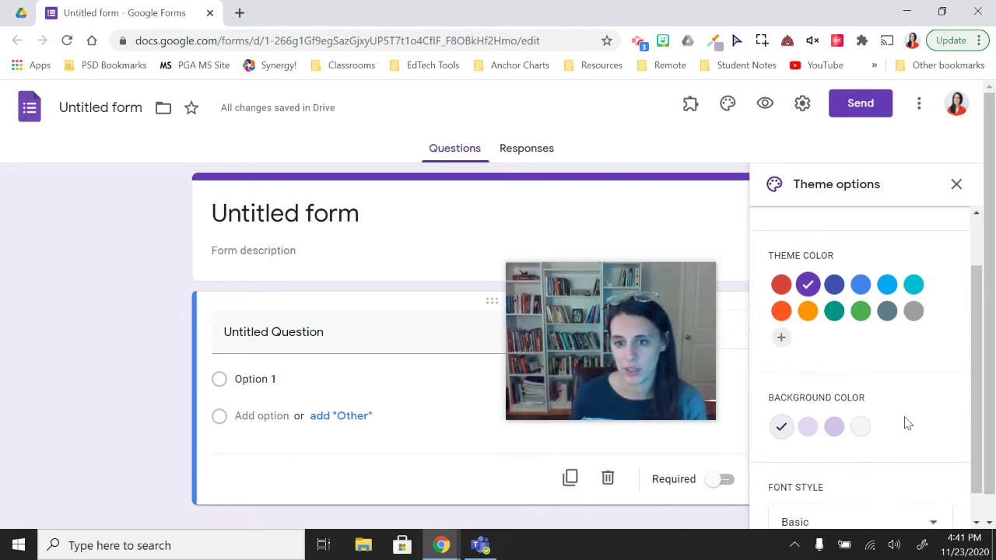
{"action": "scroll", "coordinate": [906, 423], "scroll_direction": "up", "scroll_amount": 2}
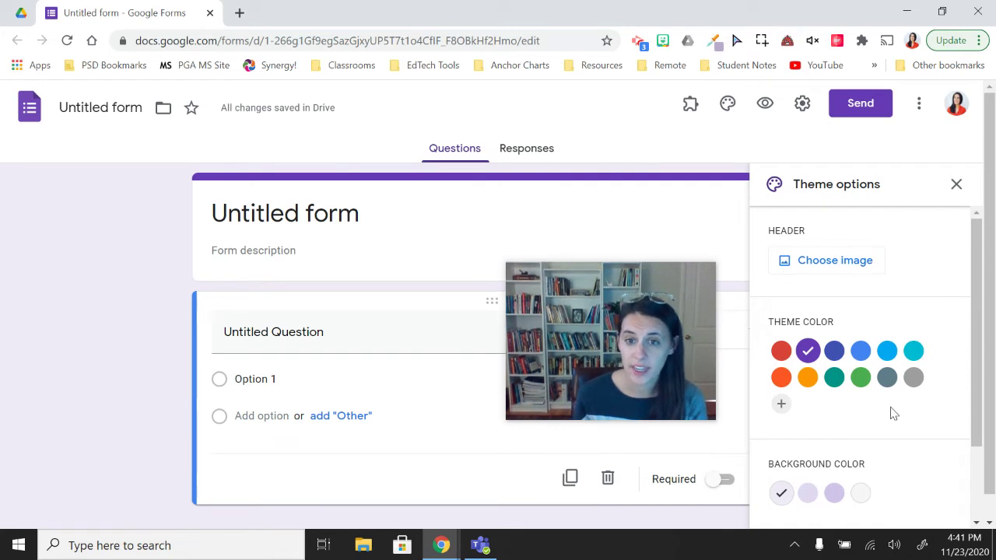
{"action": "left_click", "coordinate": [861, 378]}
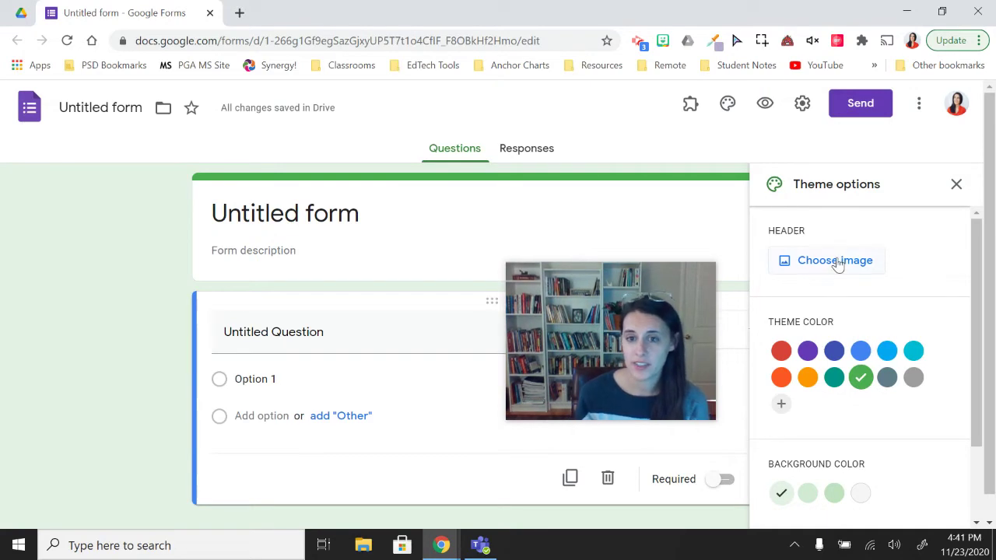
- Insert the open book image with heart-shaped pages from the Work and School themes as the form's header
{"action": "left_click", "coordinate": [838, 263]}
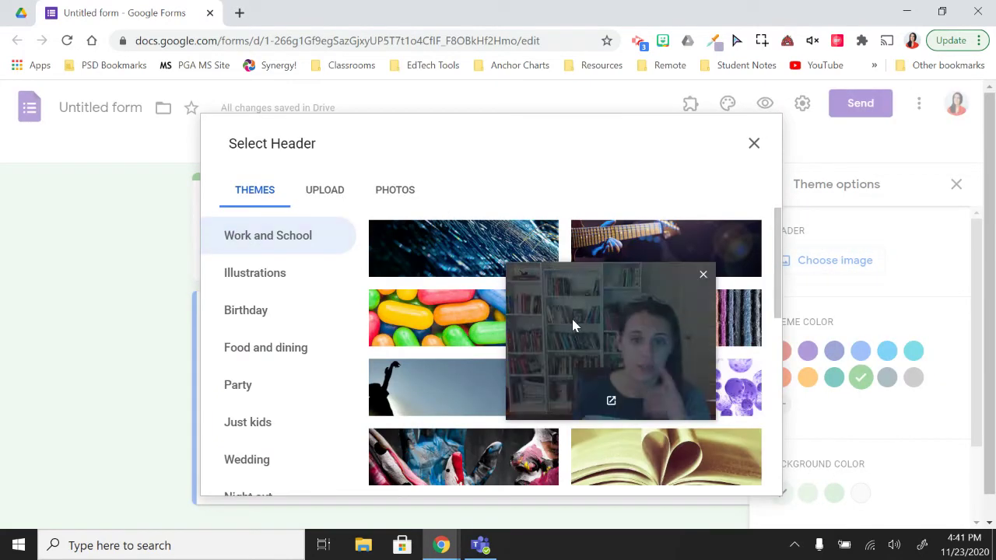
{"action": "left_click_drag", "start_coordinate": [571, 316], "coordinate": [859, 292]}
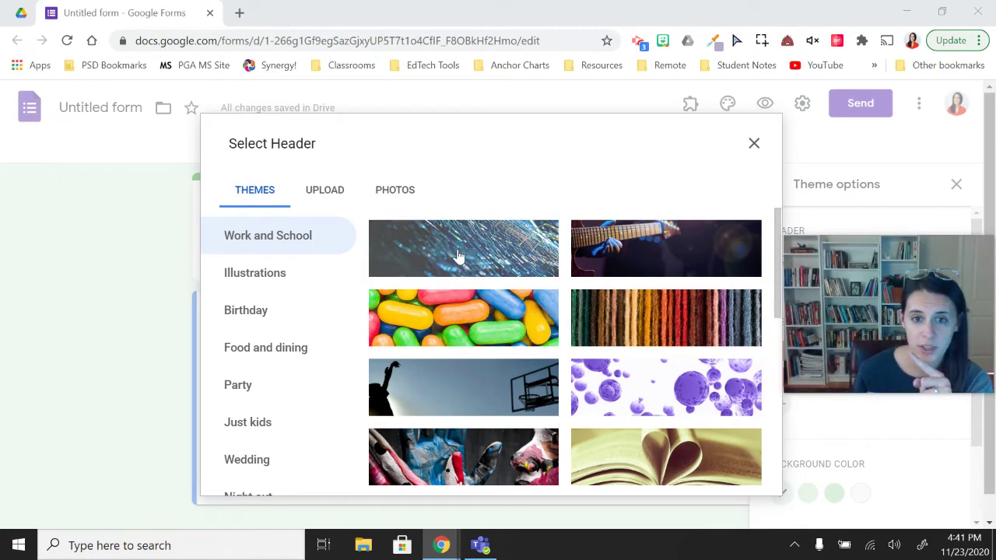
{"action": "scroll", "coordinate": [450, 374], "scroll_direction": "down", "scroll_amount": 5}
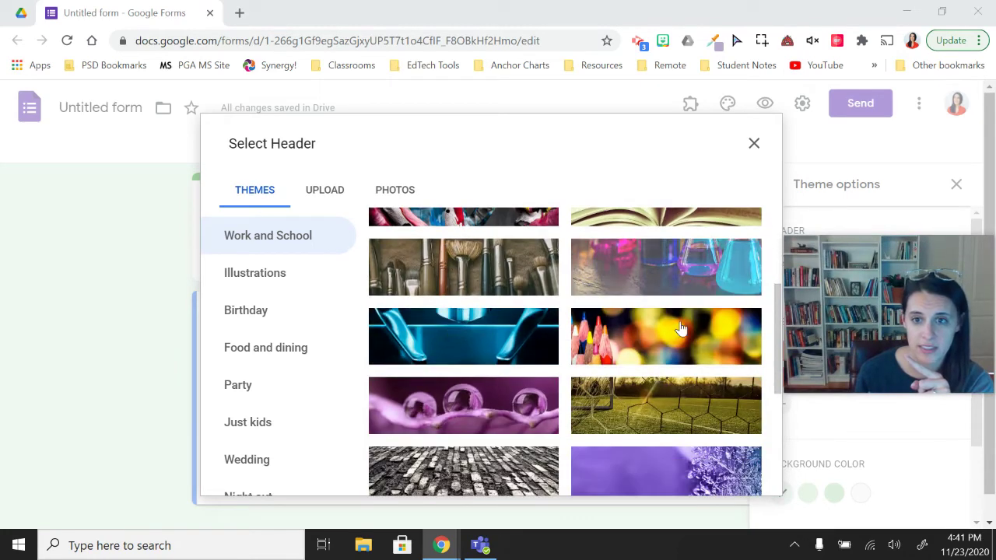
{"action": "scroll", "coordinate": [467, 382], "scroll_direction": "up", "scroll_amount": 5}
{"action": "left_click", "coordinate": [684, 459]}
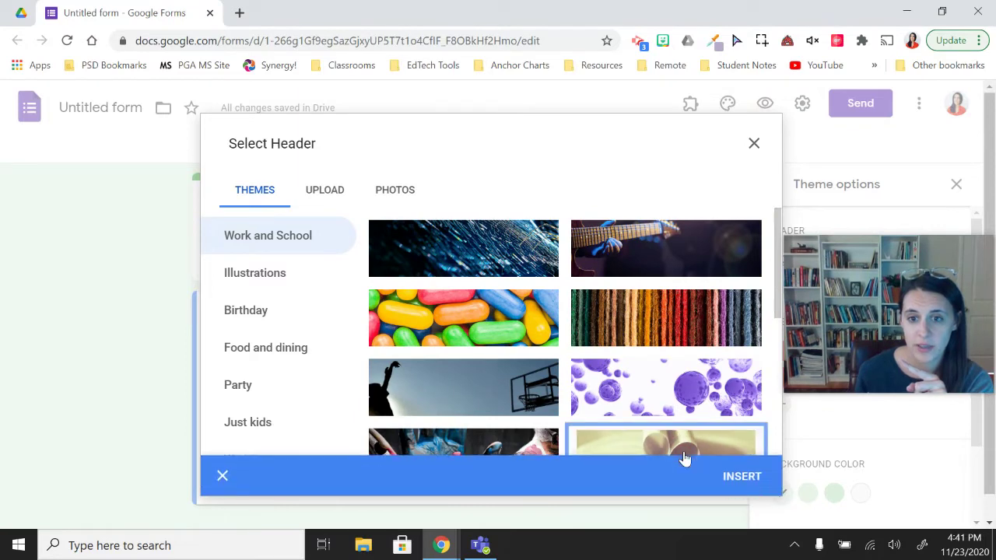
{"action": "left_click", "coordinate": [739, 476]}
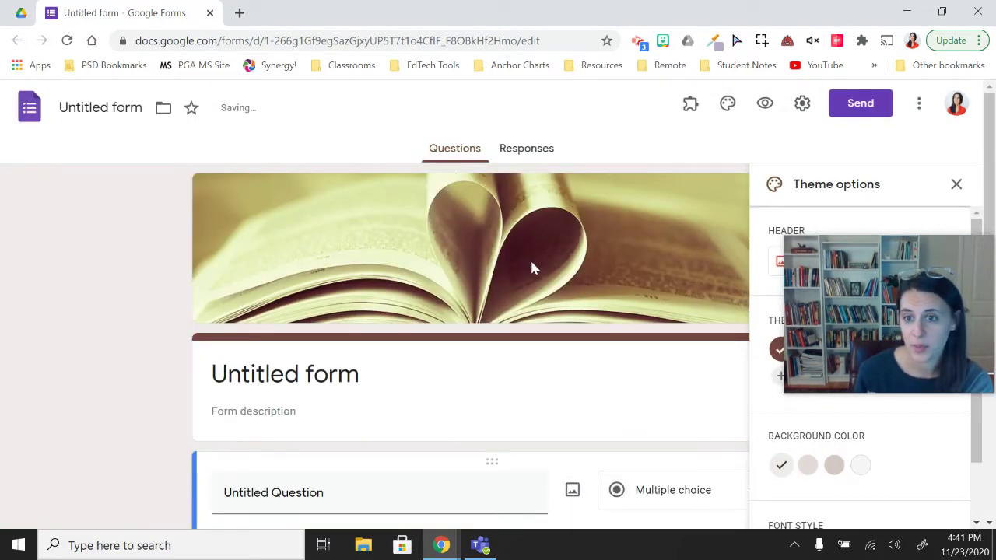
- Replace the form's header with the Copy of Banner Template image uploaded from the Downloads folder, keeping the default crop
{"action": "mouse_move", "coordinate": [875, 314]}
{"action": "left_click_drag", "start_coordinate": [876, 314], "coordinate": [861, 422]}
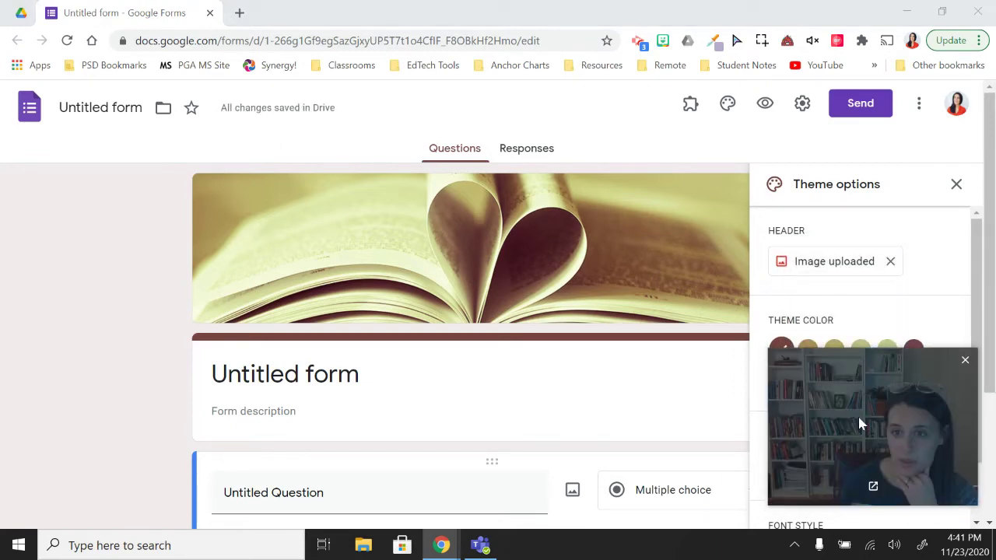
{"action": "left_click", "coordinate": [827, 263]}
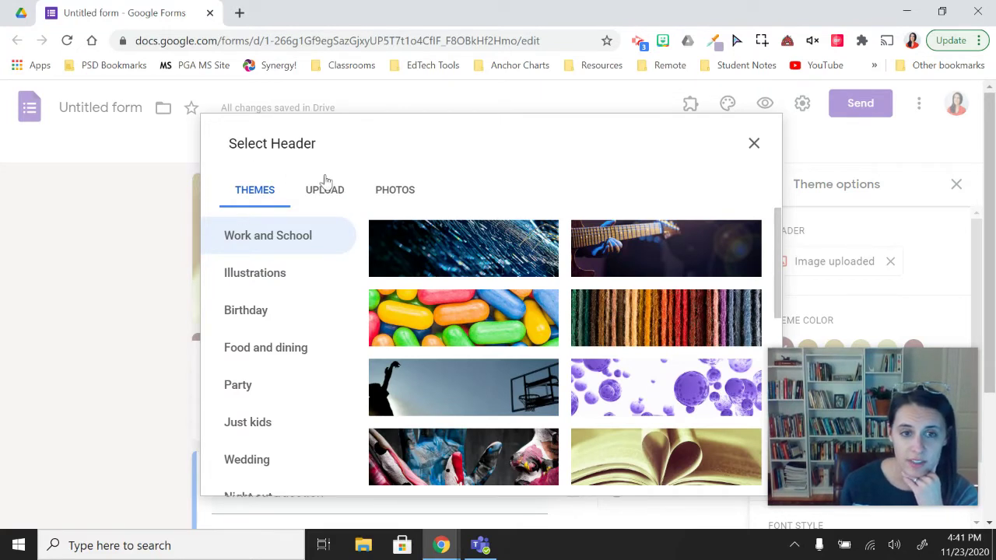
{"action": "left_click", "coordinate": [334, 197]}
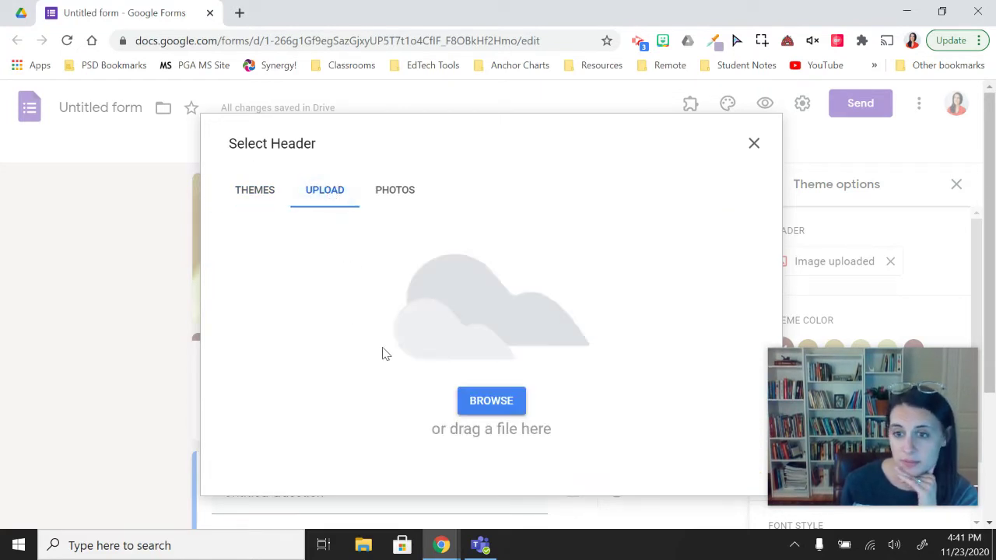
{"action": "left_click", "coordinate": [489, 403]}
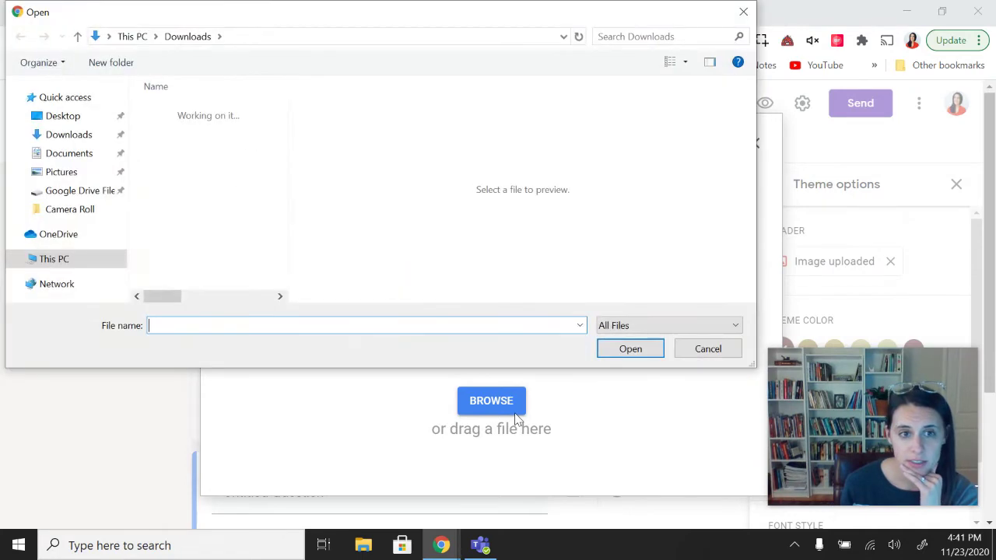
{"action": "left_click", "coordinate": [200, 204]}
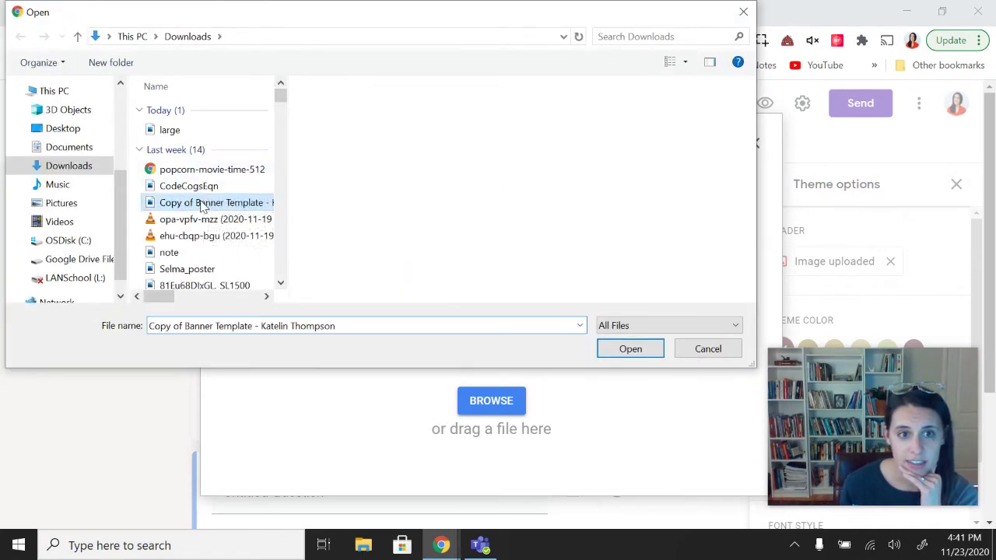
{"action": "left_click", "coordinate": [630, 350]}
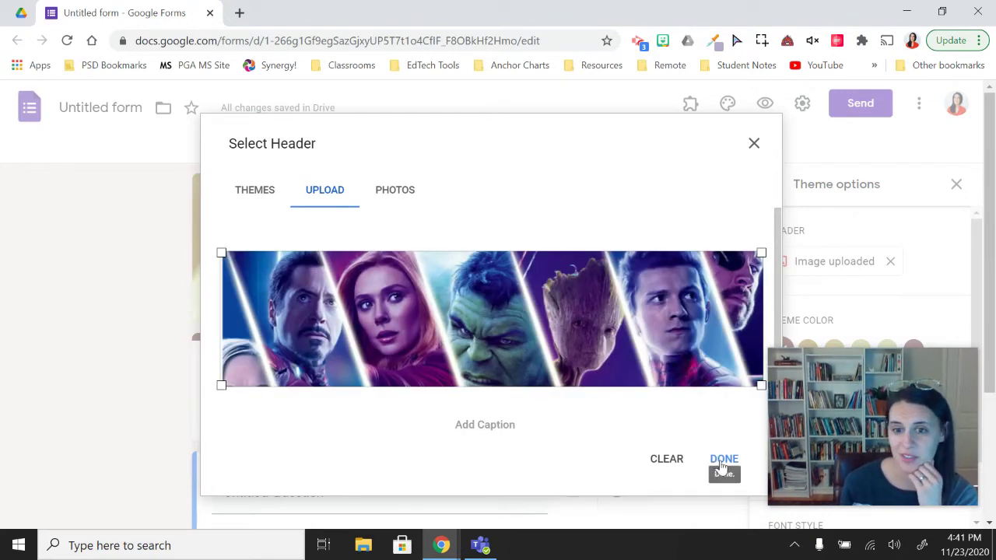
{"action": "left_click", "coordinate": [721, 465]}
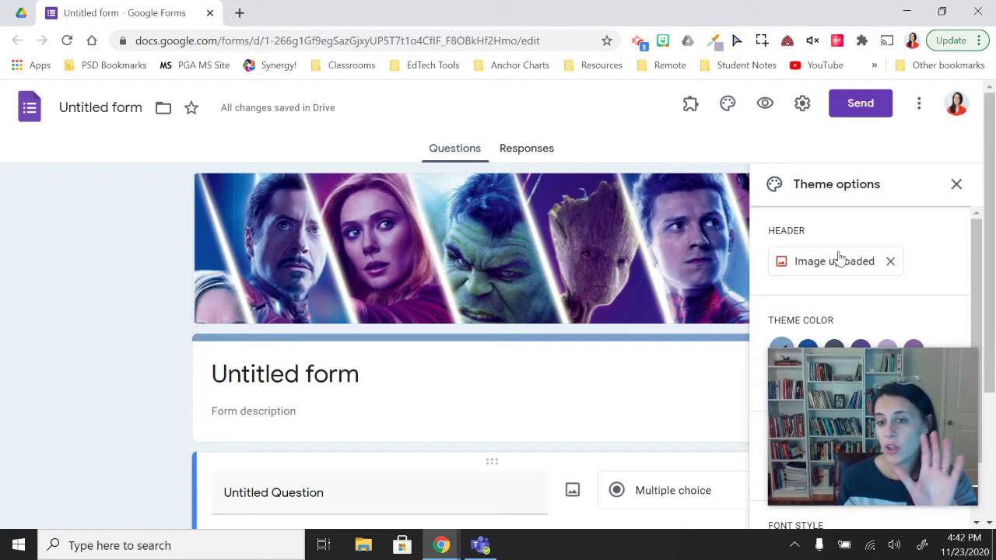
- Open the bookmarked Banner Template in Google Drawings in a new browser tab
{"action": "left_click", "coordinate": [239, 12]}
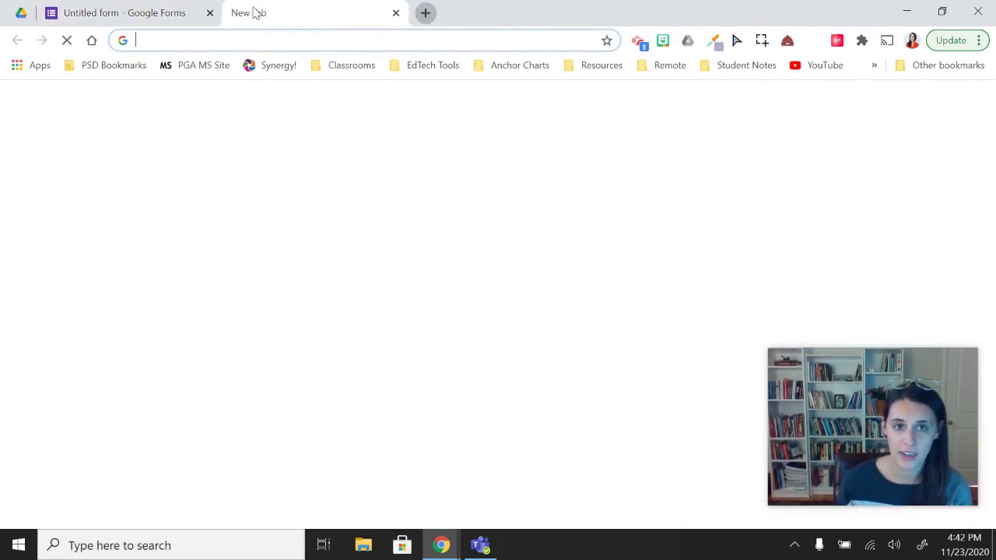
{"action": "left_click", "coordinate": [346, 69]}
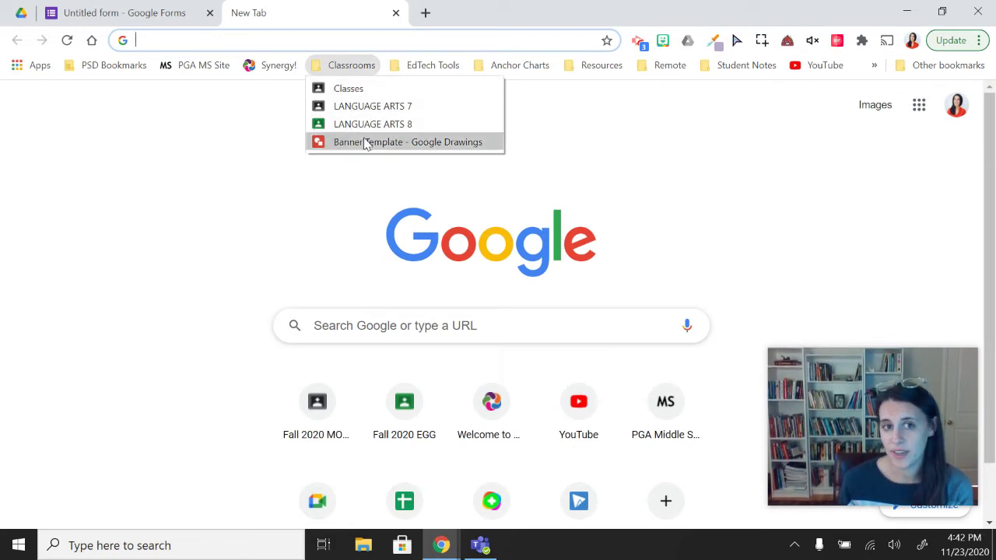
{"action": "left_click", "coordinate": [441, 143]}
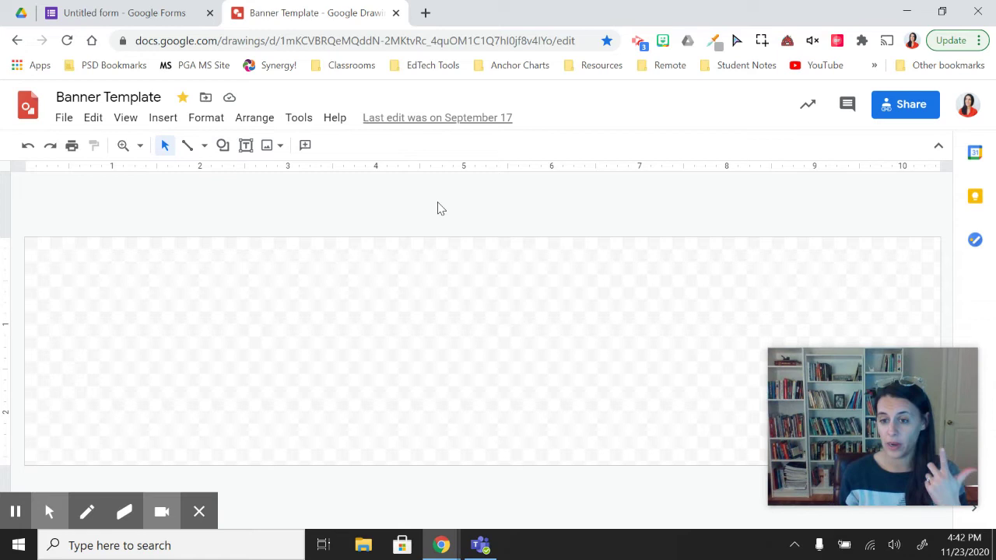
- Make a copy of the drawing named Copy of Banner Template in the Teaching folder and close the original
{"action": "left_click", "coordinate": [64, 118]}
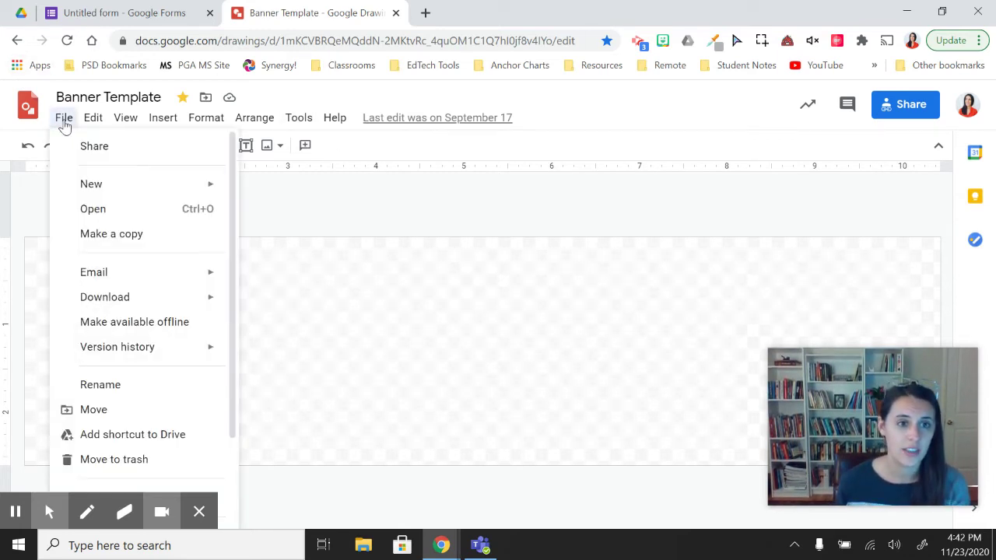
{"action": "left_click", "coordinate": [105, 236]}
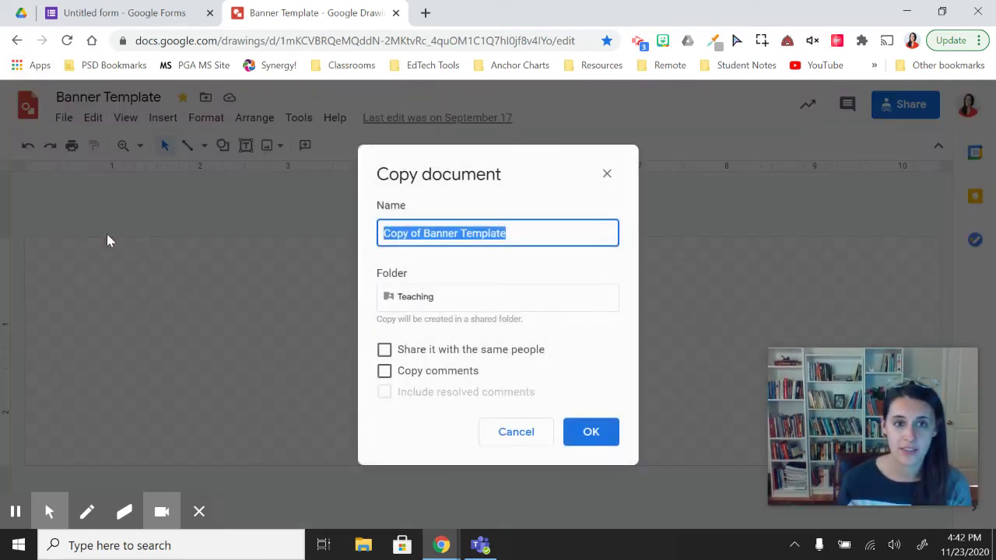
{"action": "left_click", "coordinate": [589, 429]}
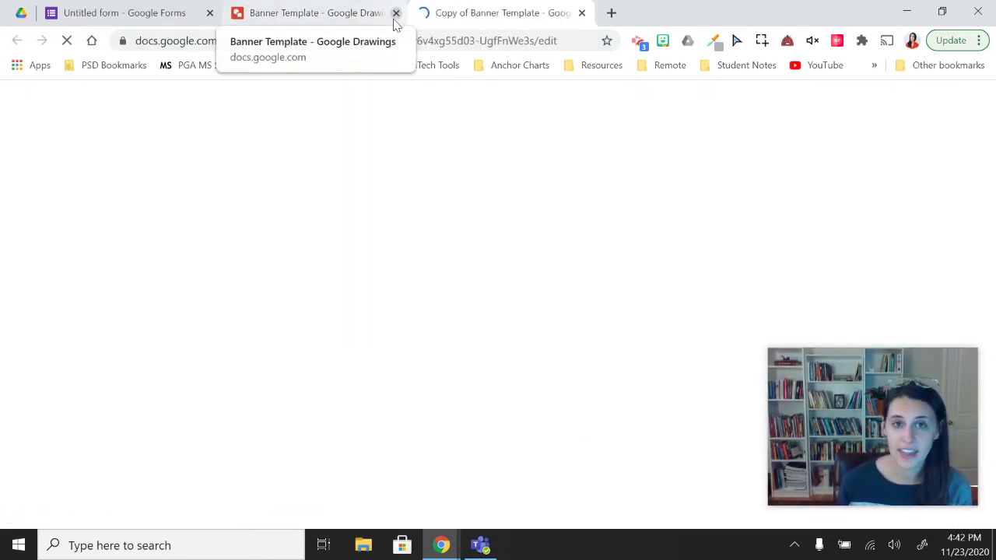
{"action": "left_click", "coordinate": [395, 14]}
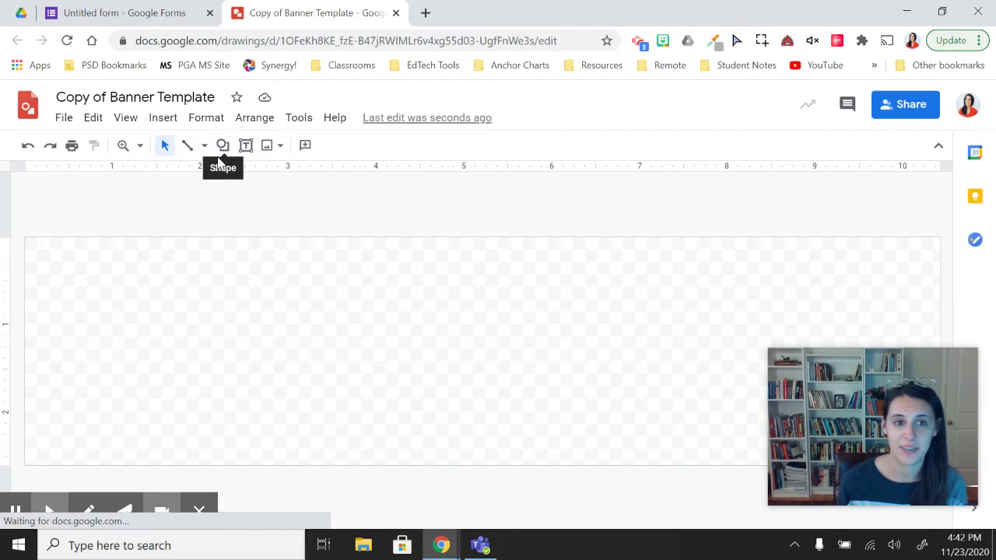
- Search the web for "primary colors" images and insert the one with overlapping red, yellow and blue circles into the banner drawing
{"action": "left_click", "coordinate": [167, 119]}
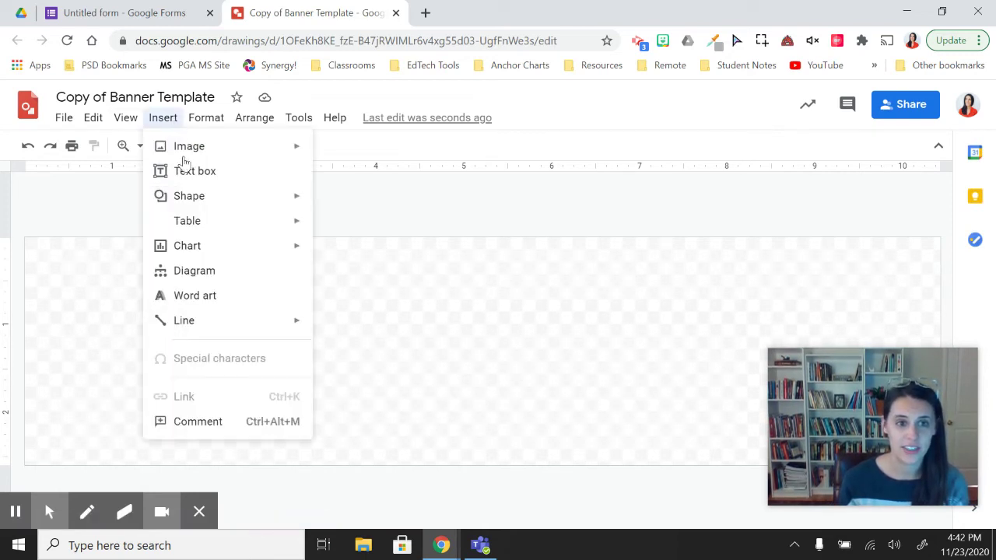
{"action": "mouse_move", "coordinate": [173, 147]}
{"action": "left_click", "coordinate": [438, 185]}
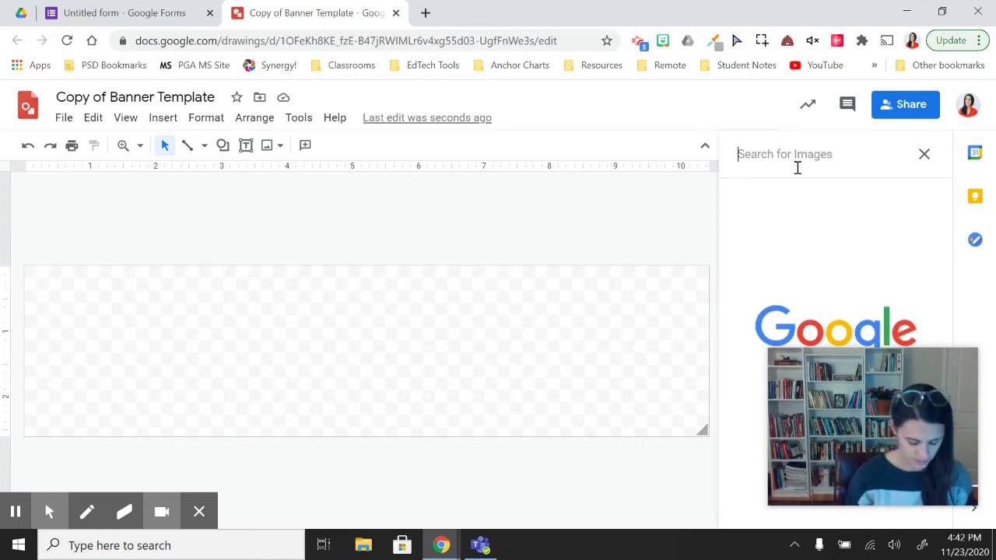
{"action": "type", "text": "prim"}
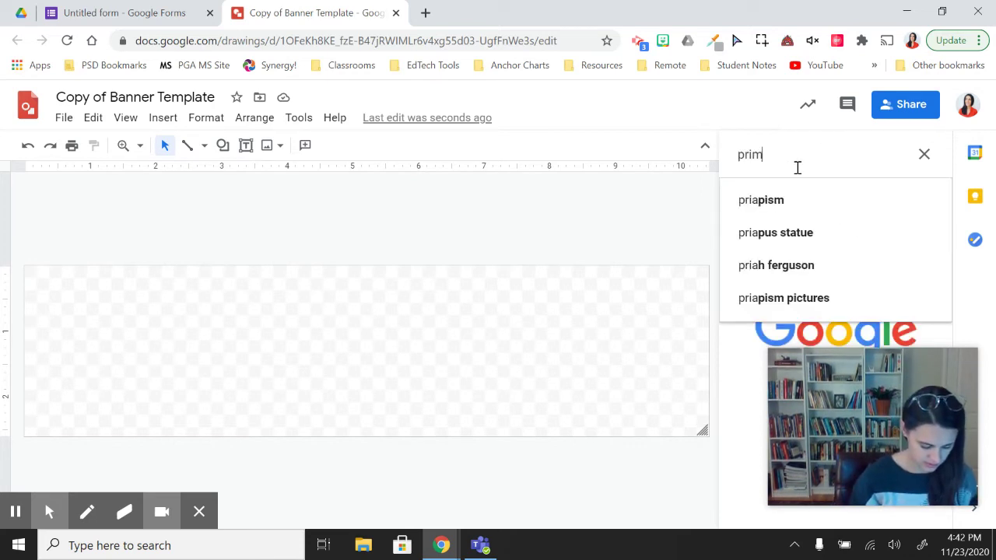
{"action": "type", "text": "ary colors"}
{"action": "key", "text": "Return"}
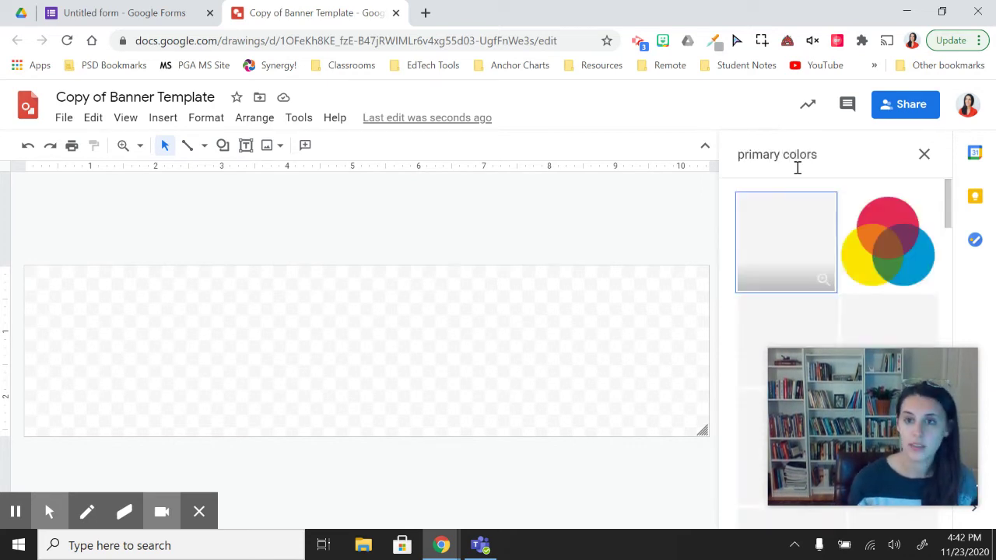
{"action": "left_click", "coordinate": [863, 282]}
{"action": "left_click", "coordinate": [911, 511]}
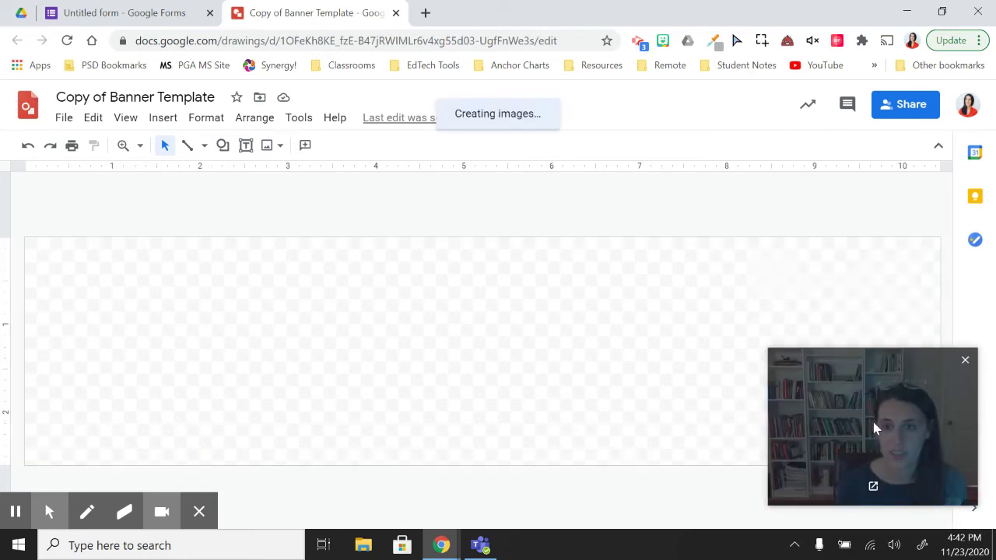
- Place the circles image at the banner's left end and draw a text box about 5.7 inches wide beside it
{"action": "mouse_move", "coordinate": [193, 333]}
{"action": "left_mouse_down"}
{"action": "mouse_move", "coordinate": [229, 324]}
{"action": "mouse_move", "coordinate": [204, 329]}
{"action": "left_mouse_up"}
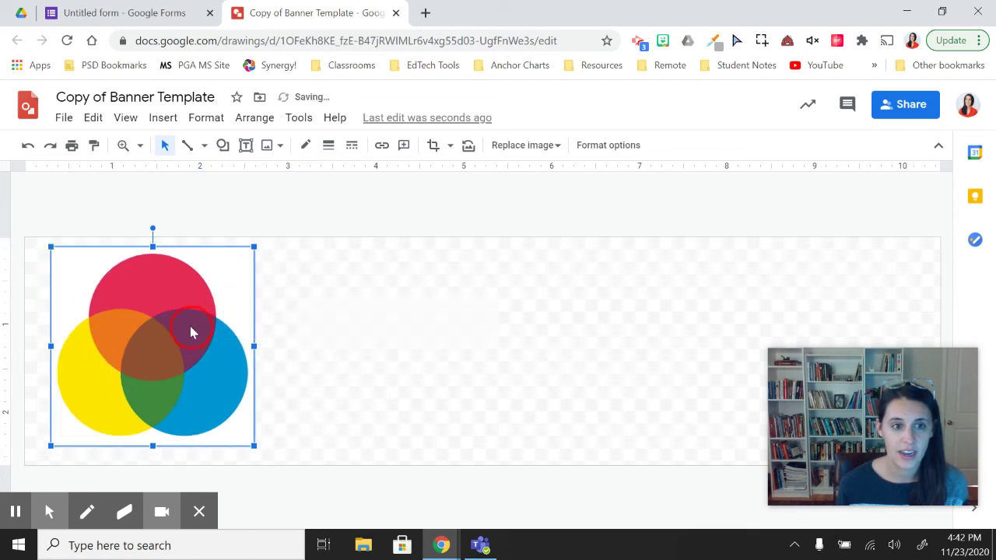
{"action": "left_click", "coordinate": [246, 145]}
{"action": "left_click_drag", "start_coordinate": [361, 320], "coordinate": [784, 411]}
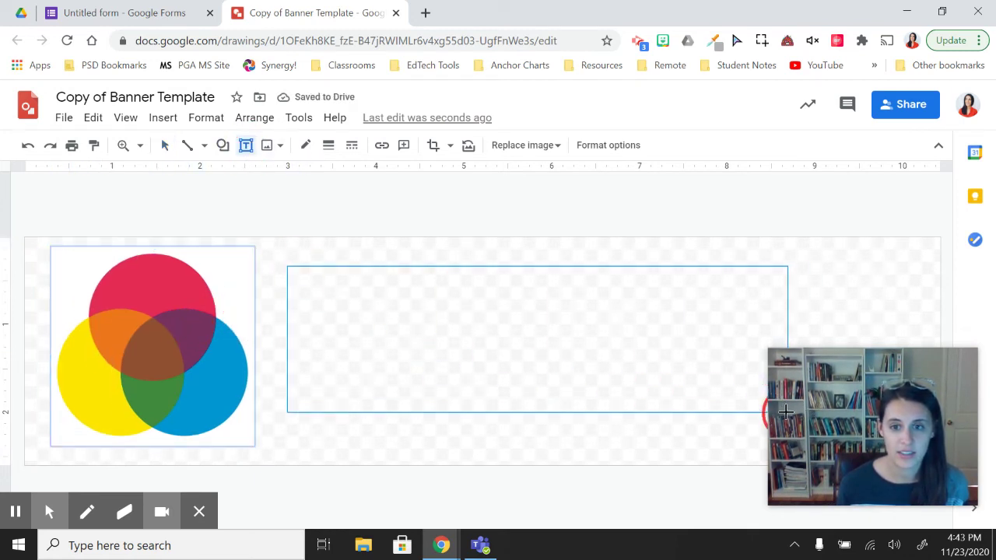
- Enter the text Colors in the new text box at font size 200
{"action": "left_click", "coordinate": [516, 148]}
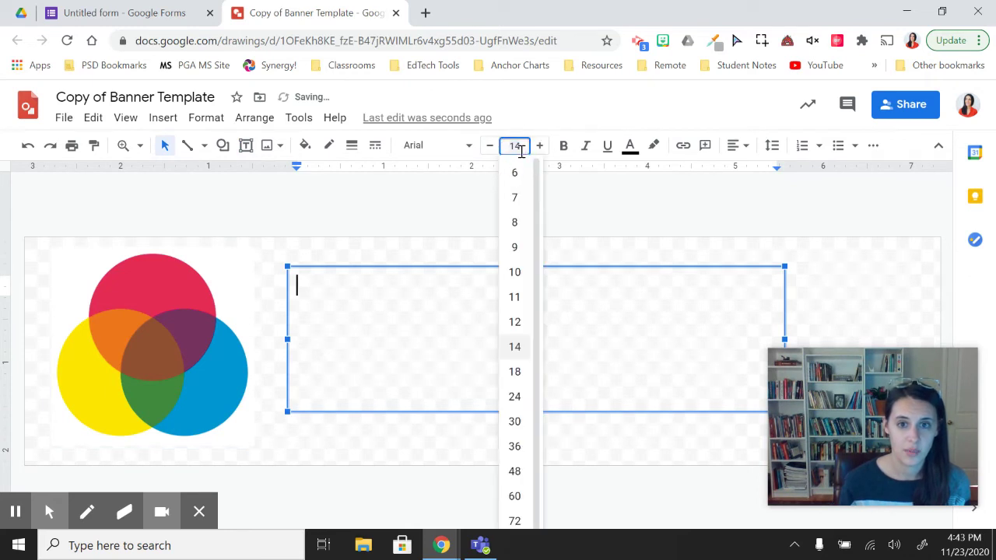
{"action": "type", "text": "200"}
{"action": "key", "text": "Return"}
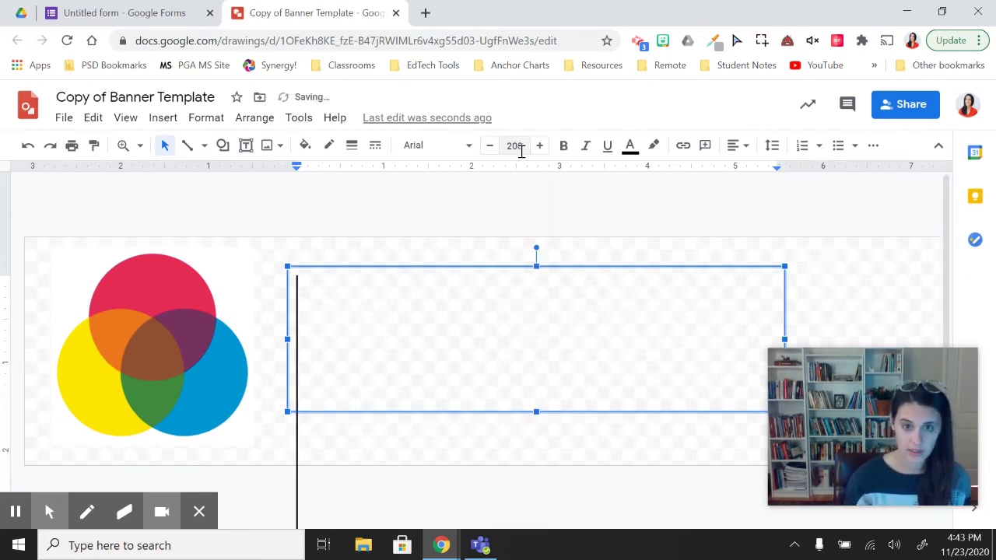
{"action": "type", "text": "Color"}
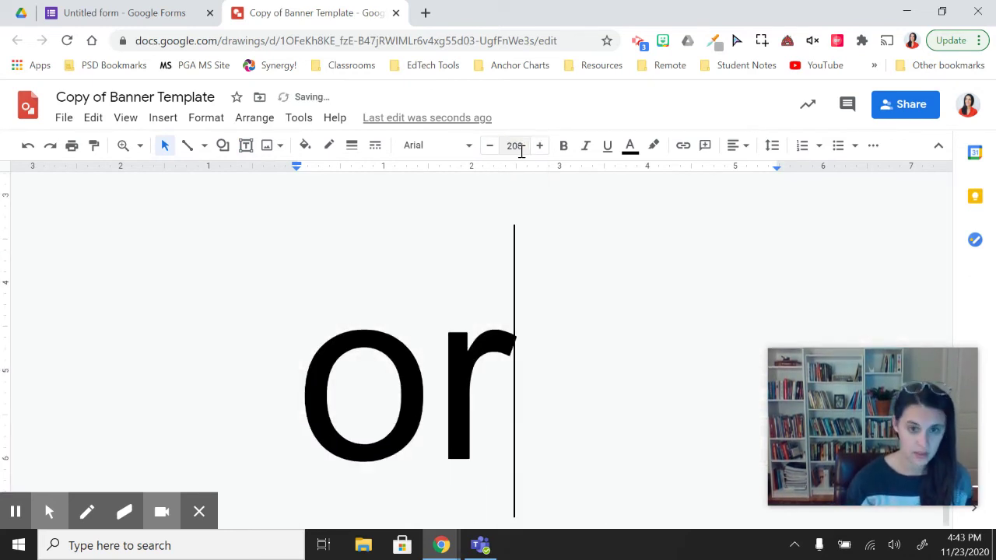
{"action": "type", "text": "s"}
- Set the font size of the first three letters, Col, to 100
{"action": "scroll", "coordinate": [638, 381], "scroll_direction": "up", "scroll_amount": 4}
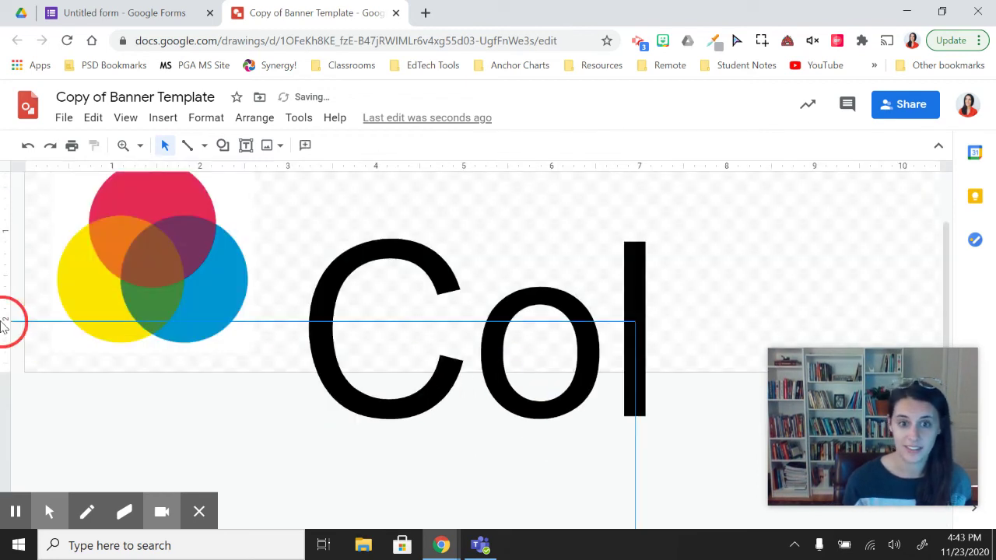
{"action": "left_click", "coordinate": [439, 313]}
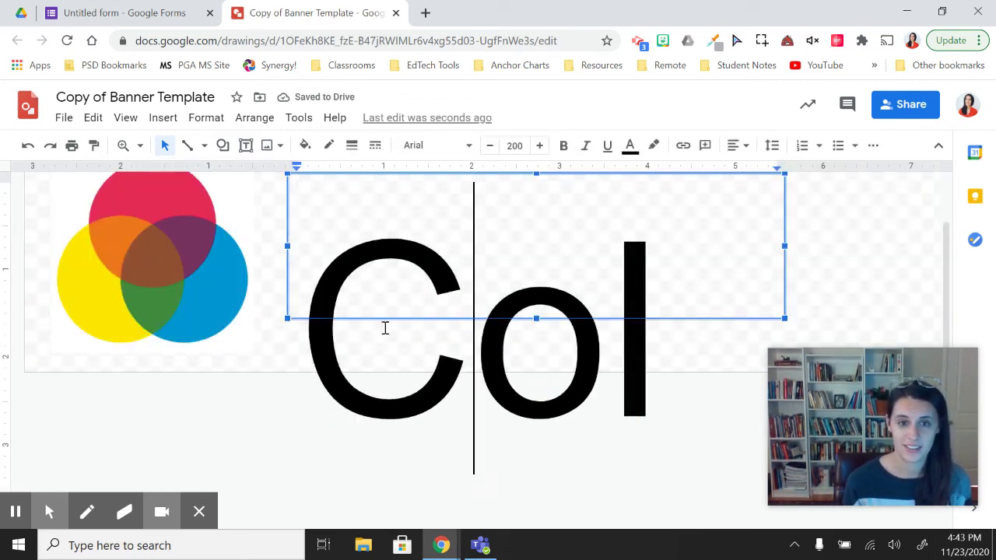
{"action": "left_click_drag", "start_coordinate": [310, 330], "coordinate": [993, 324]}
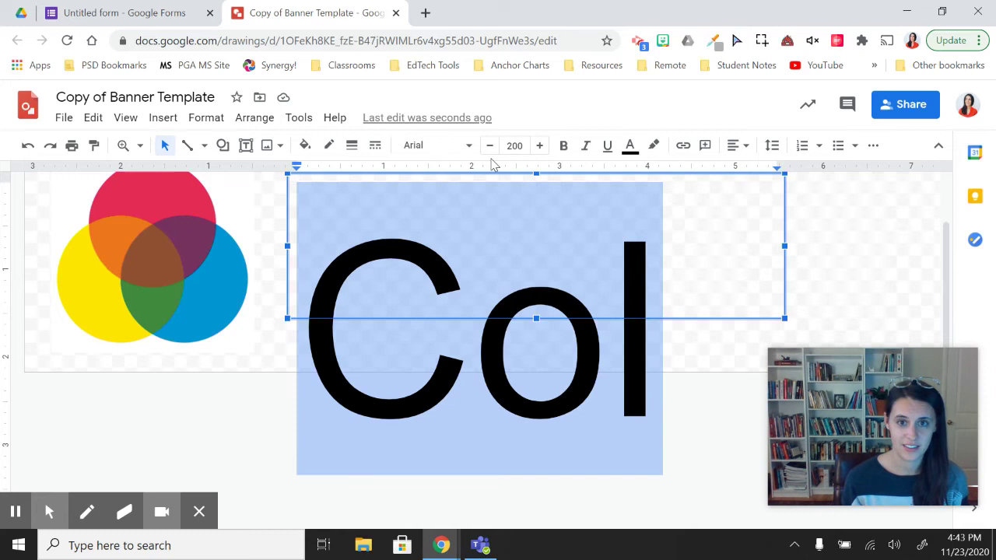
{"action": "left_click", "coordinate": [526, 145]}
{"action": "type", "text": "100"}
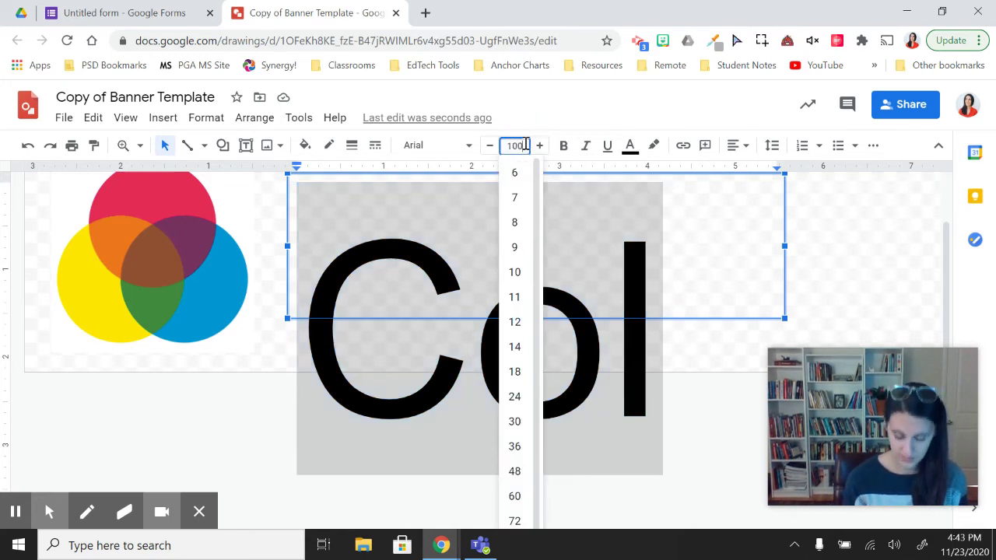
{"action": "key", "text": "Return"}
- Set the remaining letters of the word Colors to font size 100 and deselect the text box
{"action": "left_click_drag", "start_coordinate": [498, 350], "coordinate": [631, 262]}
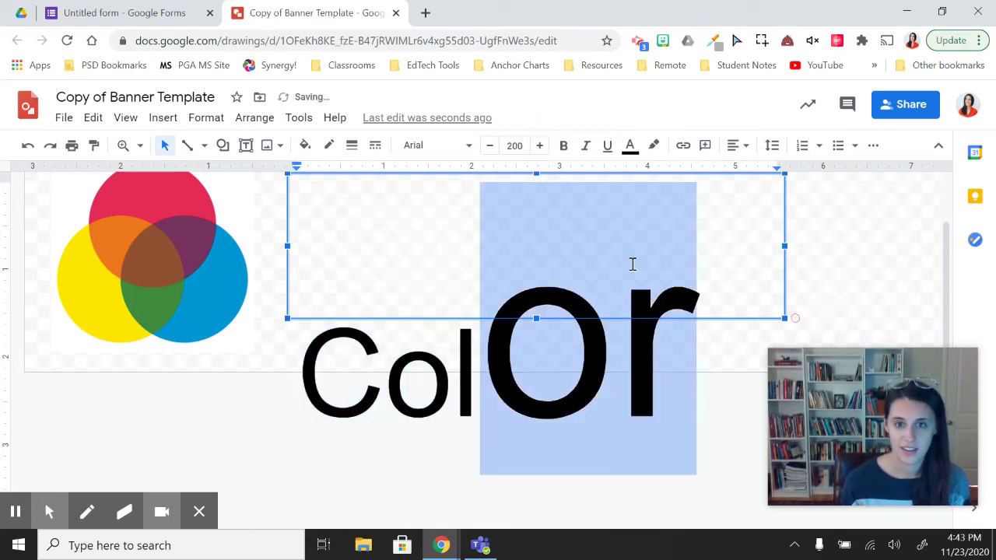
{"action": "left_click", "coordinate": [521, 145]}
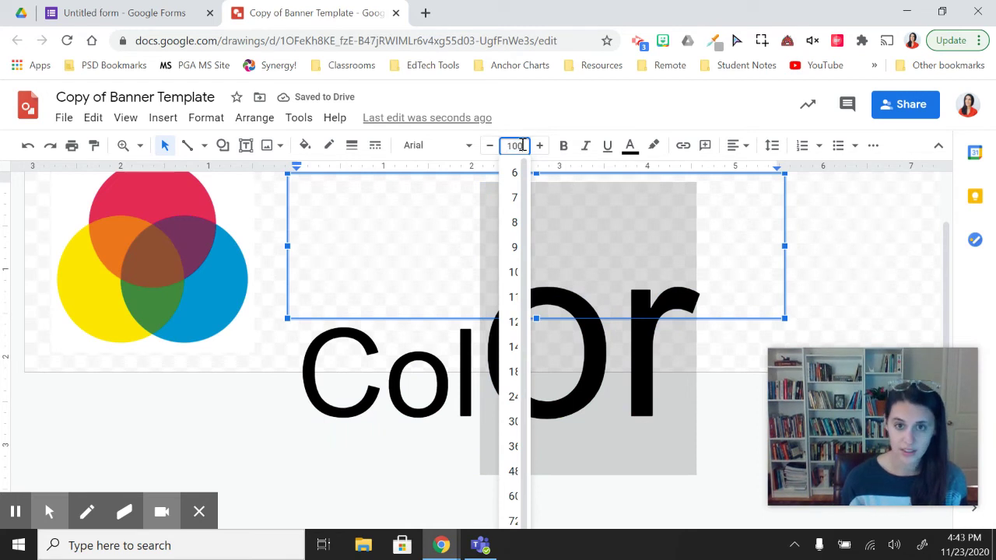
{"action": "type", "text": "100"}
{"action": "key", "text": "Return"}
{"action": "left_click_drag", "start_coordinate": [625, 351], "coordinate": [688, 344]}
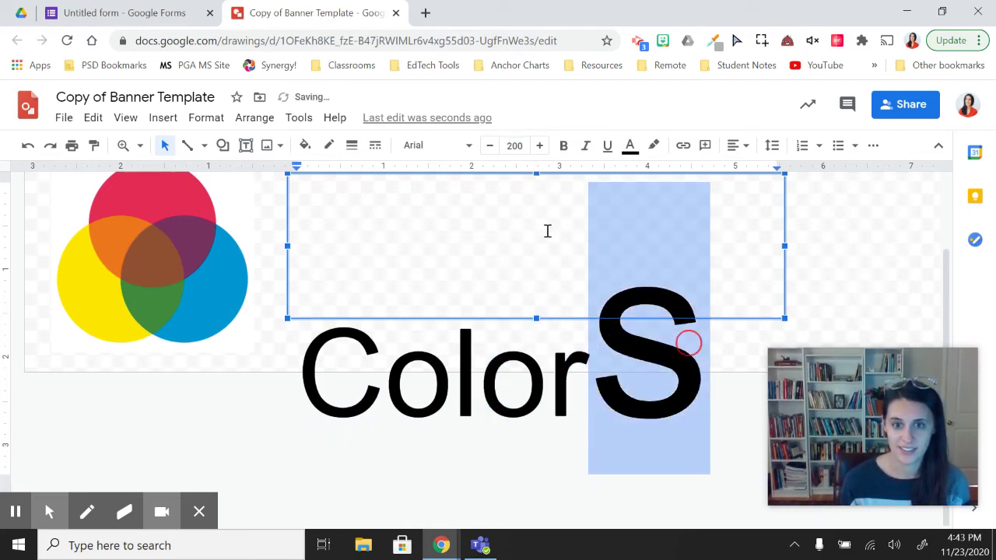
{"action": "left_click", "coordinate": [507, 147]}
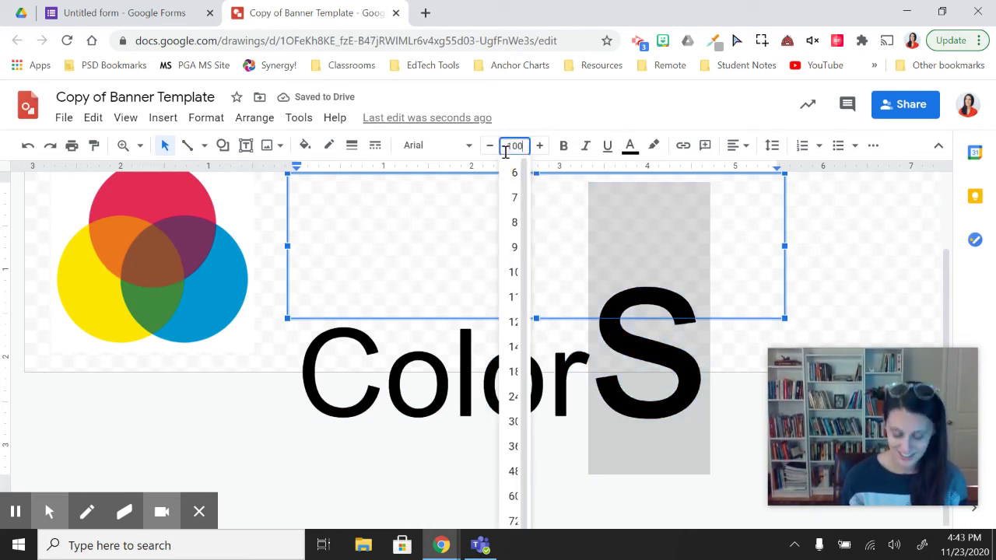
{"action": "key", "text": "Return"}
{"action": "left_click", "coordinate": [487, 431]}
{"action": "scroll", "coordinate": [494, 429], "scroll_direction": "up", "scroll_amount": 1}
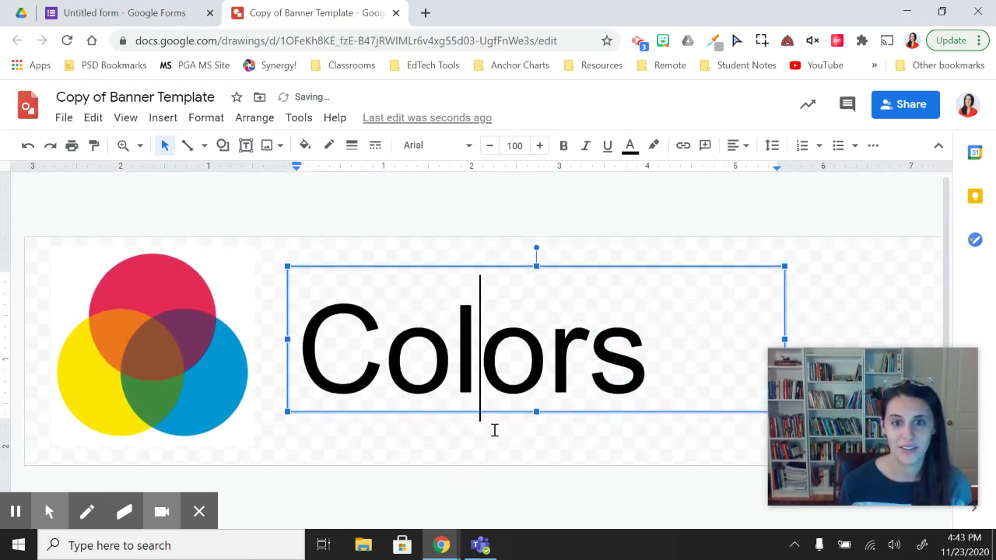
{"action": "left_click", "coordinate": [350, 217]}
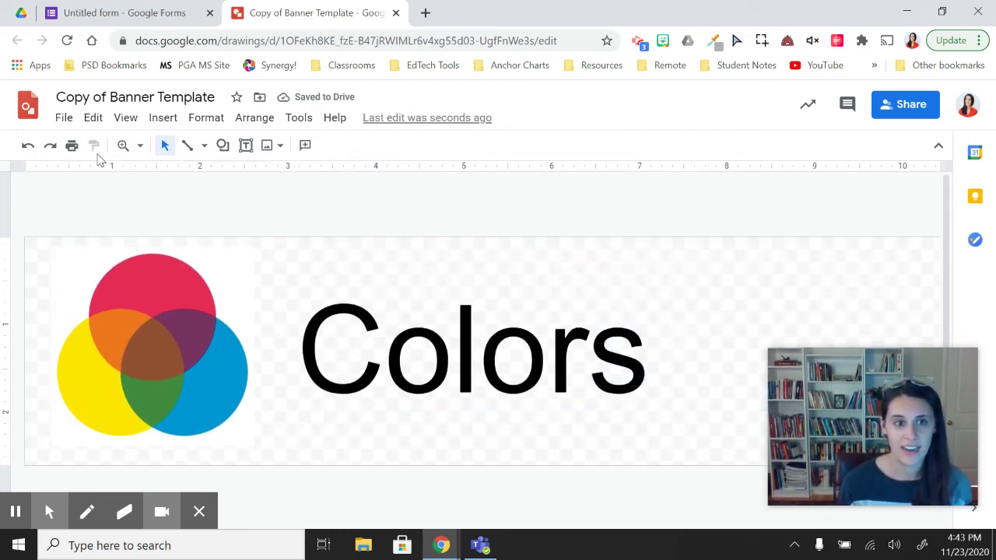
- Download the finished banner drawing as a JPEG image
{"action": "left_click", "coordinate": [64, 118]}
{"action": "mouse_move", "coordinate": [101, 298]}
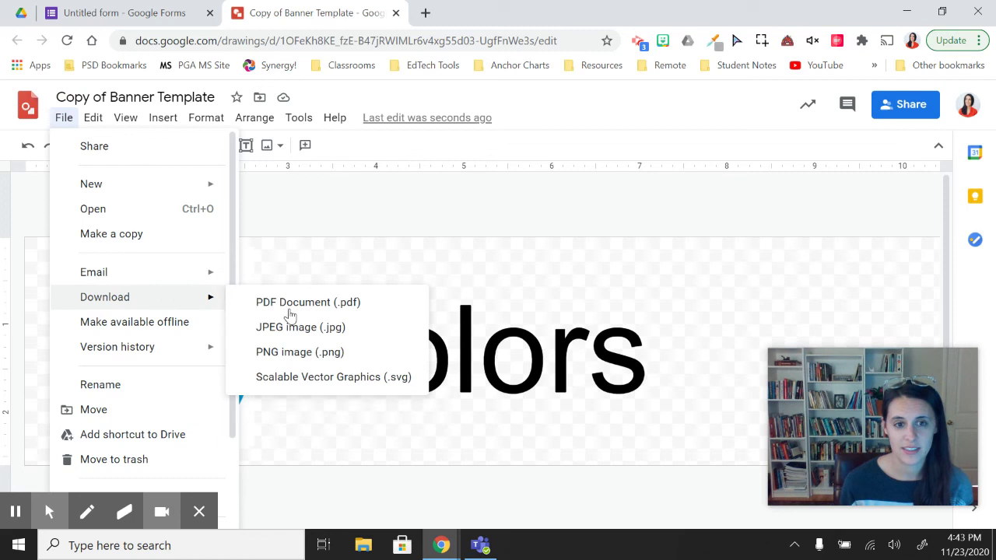
{"action": "left_click", "coordinate": [319, 325]}
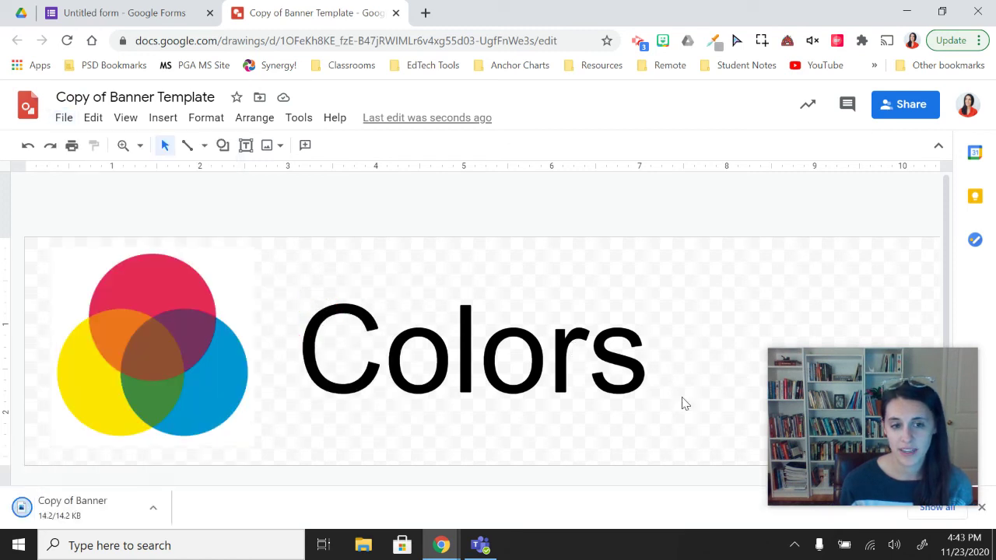
- Return to the untitled form and replace its header with the downloaded Copy of Banner Template JPEG, keeping the default crop
{"action": "left_click", "coordinate": [191, 13]}
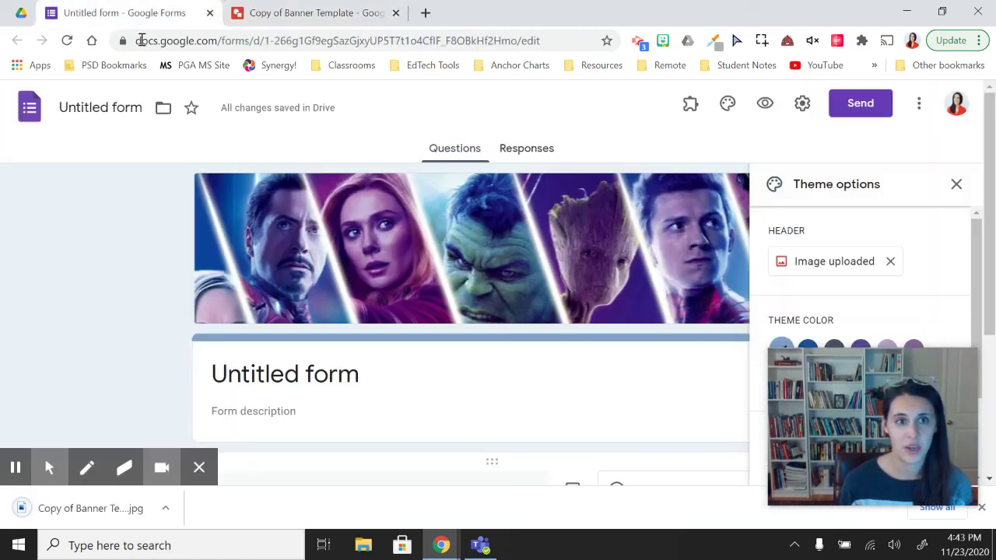
{"action": "left_click", "coordinate": [810, 268]}
{"action": "left_click", "coordinate": [324, 187]}
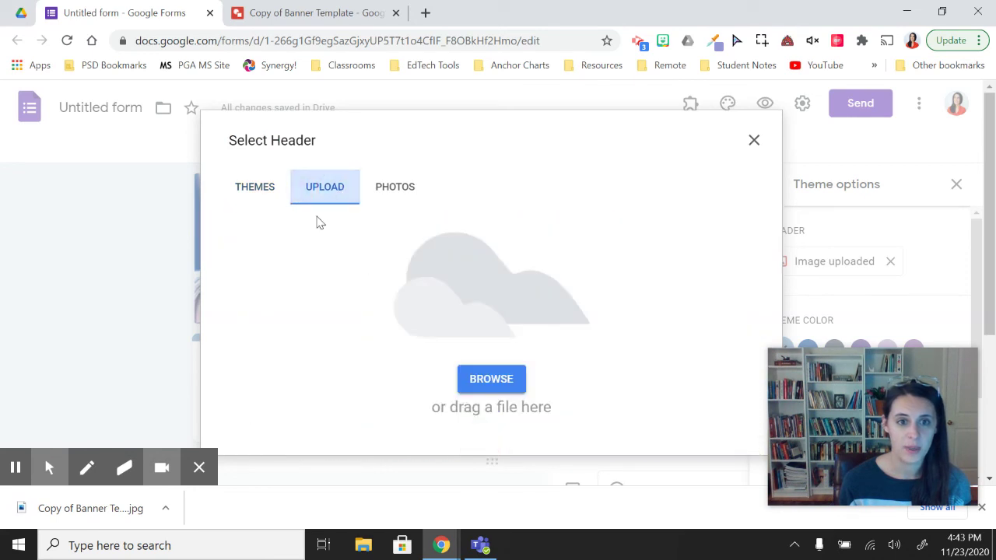
{"action": "left_click_drag", "start_coordinate": [91, 508], "coordinate": [399, 335]}
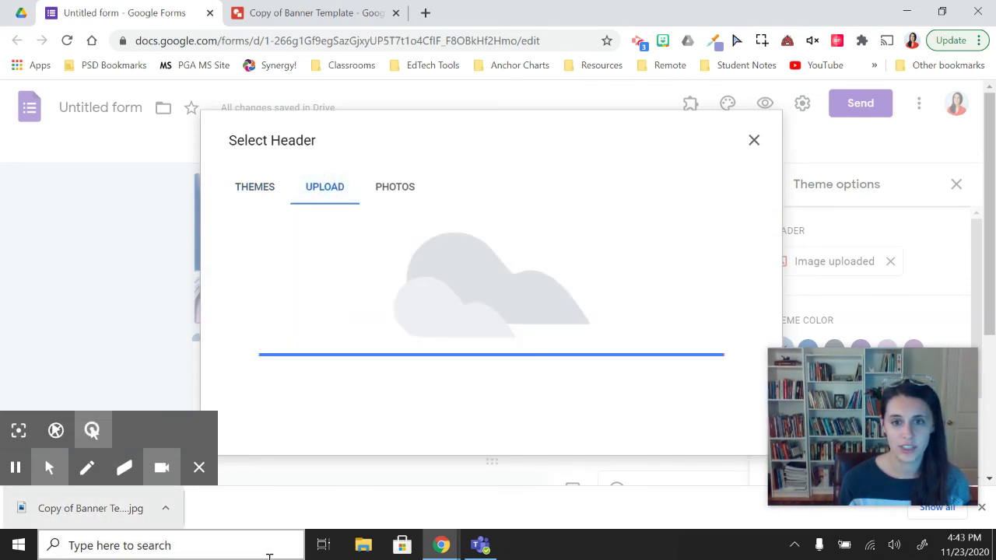
{"action": "left_click", "coordinate": [723, 417]}
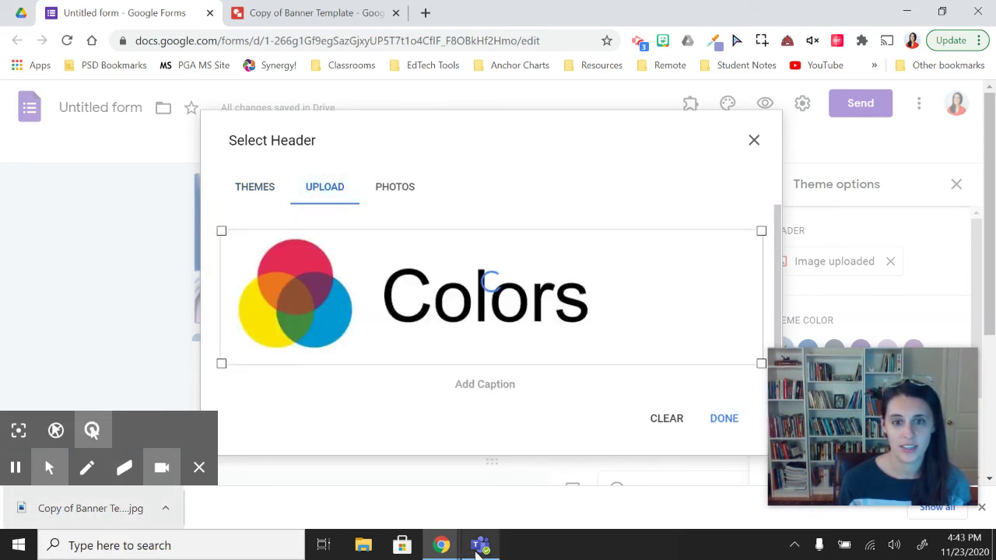
{"action": "mouse_move", "coordinate": [478, 550]}
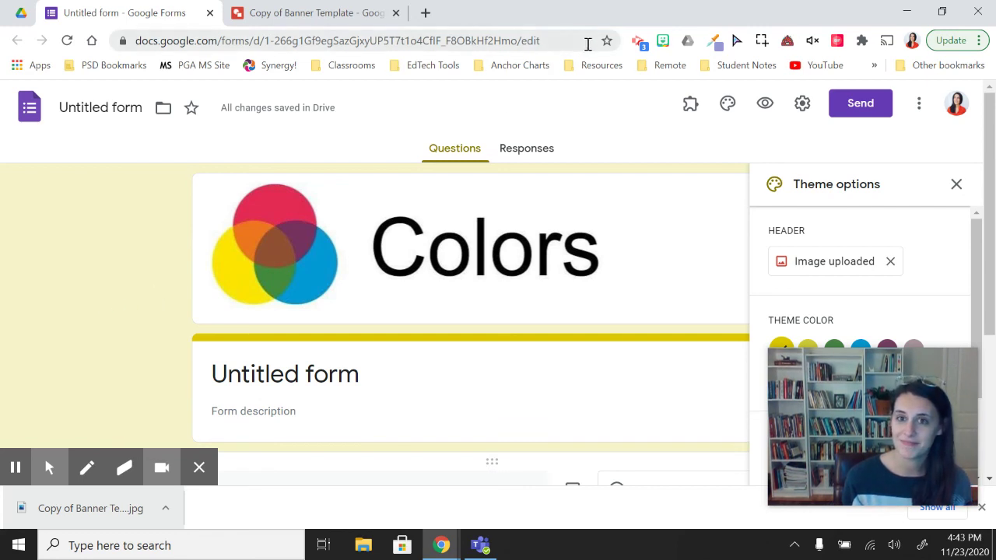
{"action": "left_click", "coordinate": [638, 42]}
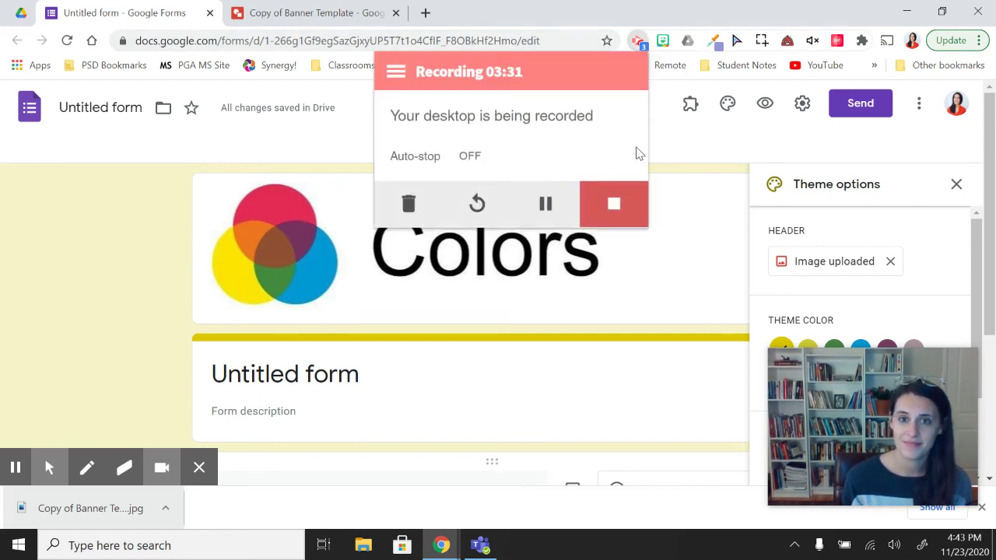